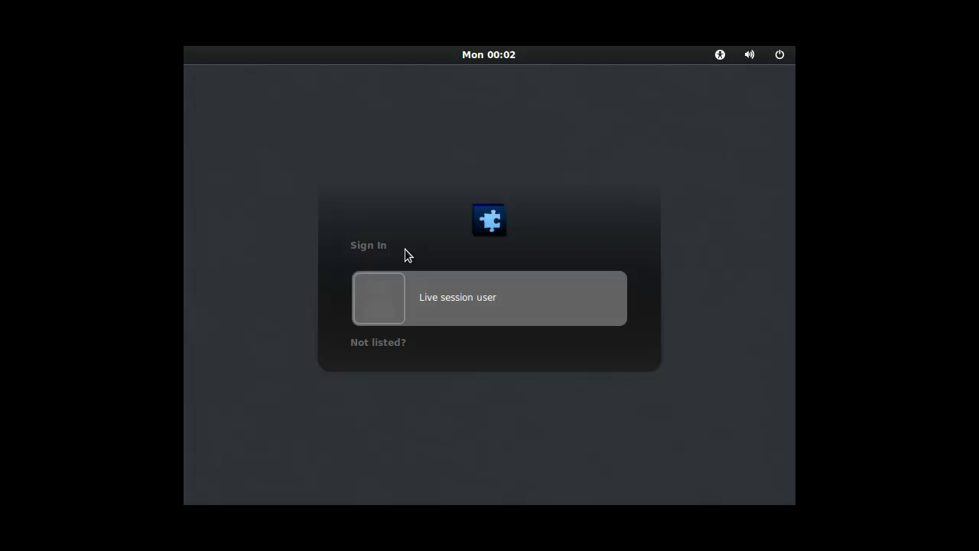
Choose the Live session user and expand its session-type options to sign in
{"action": "left_click", "coordinate": [423, 304]}
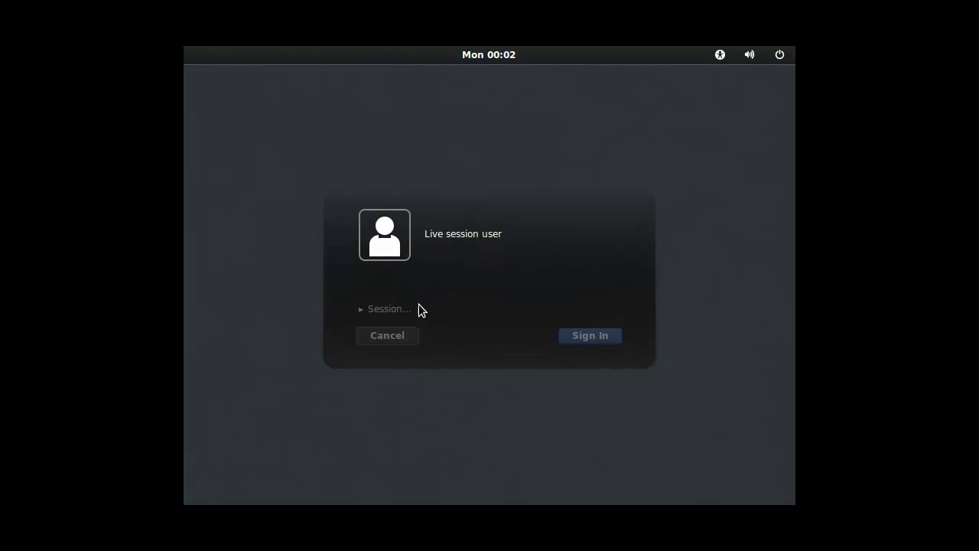
{"action": "left_click", "coordinate": [392, 290]}
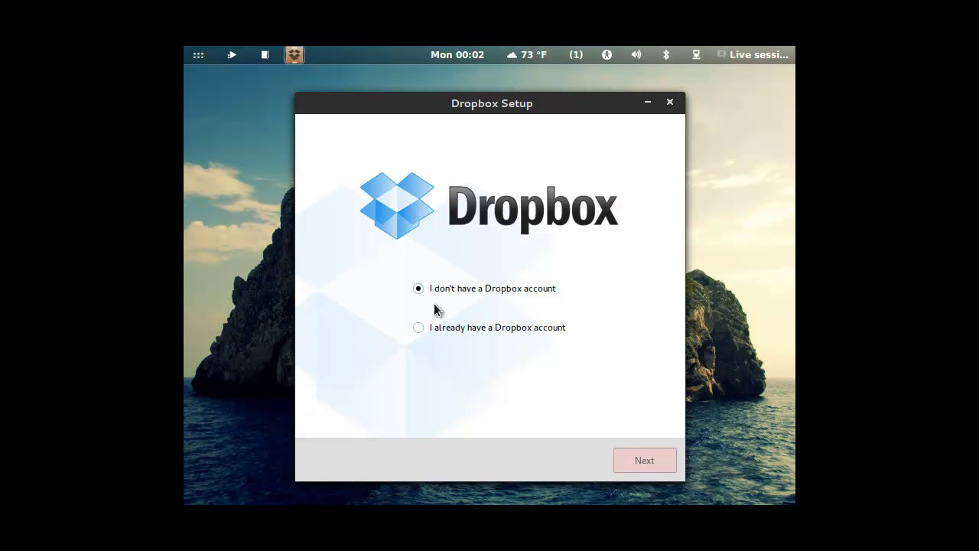
Advance the Dropbox wizard, then close it and confirm OK in the Exit Dropbox? prompt
{"action": "left_click", "coordinate": [635, 457]}
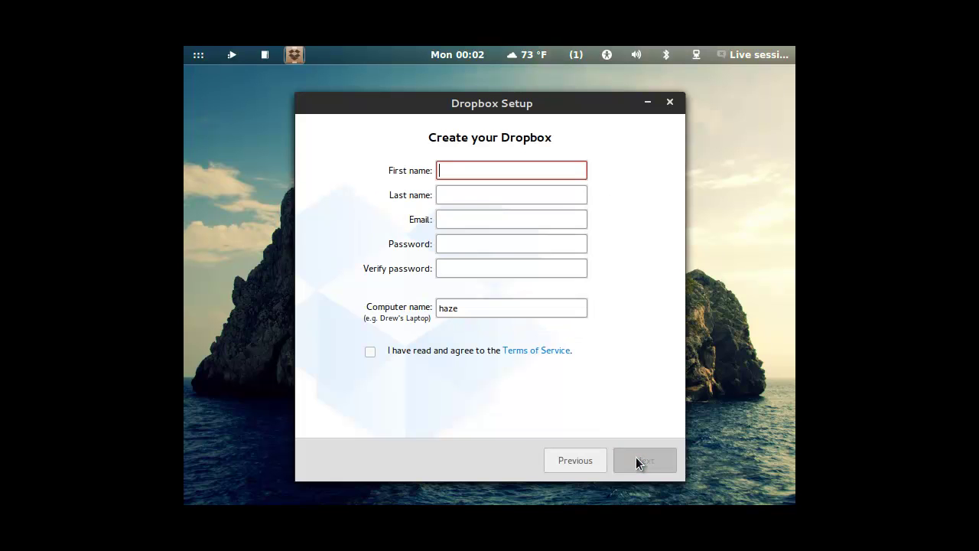
{"action": "left_click", "coordinate": [667, 105]}
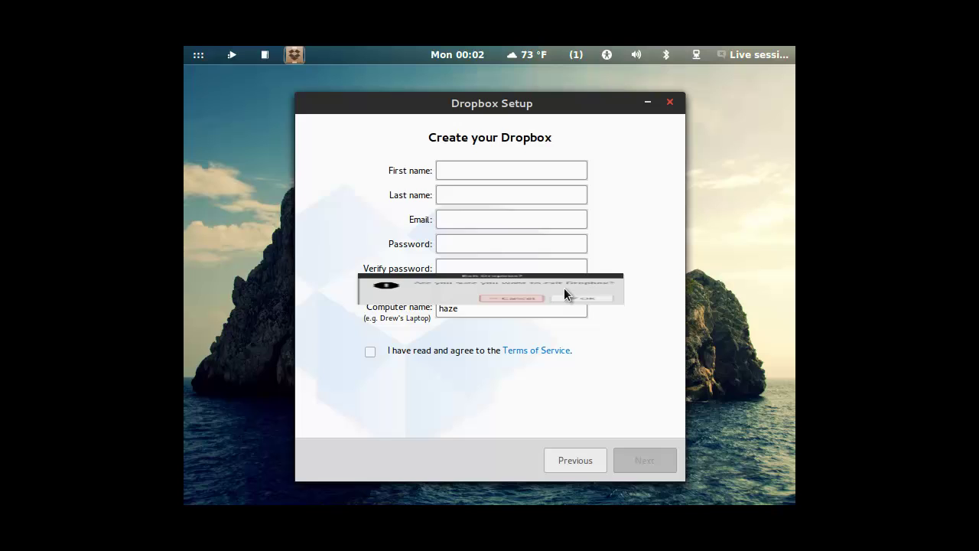
{"action": "key", "text": "Tab"}
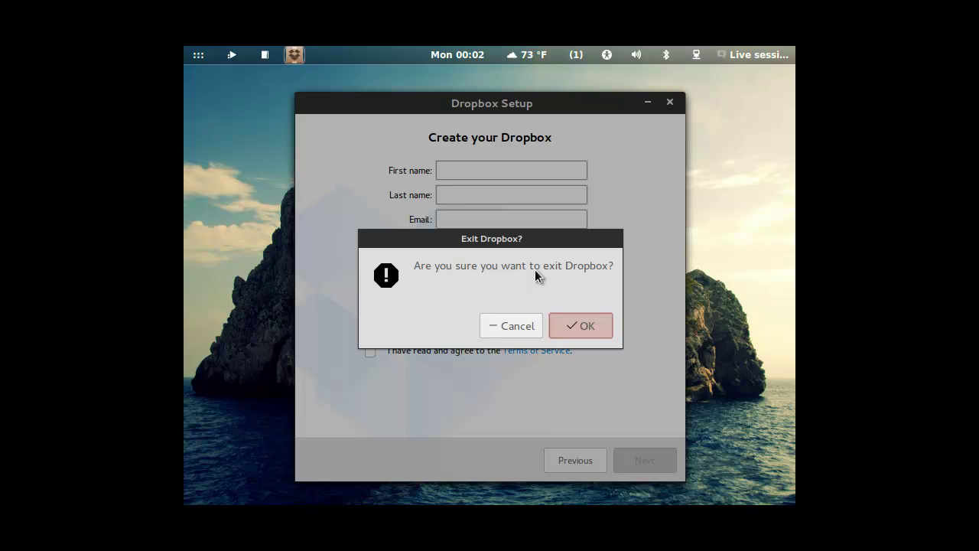
{"action": "key", "text": "Return"}
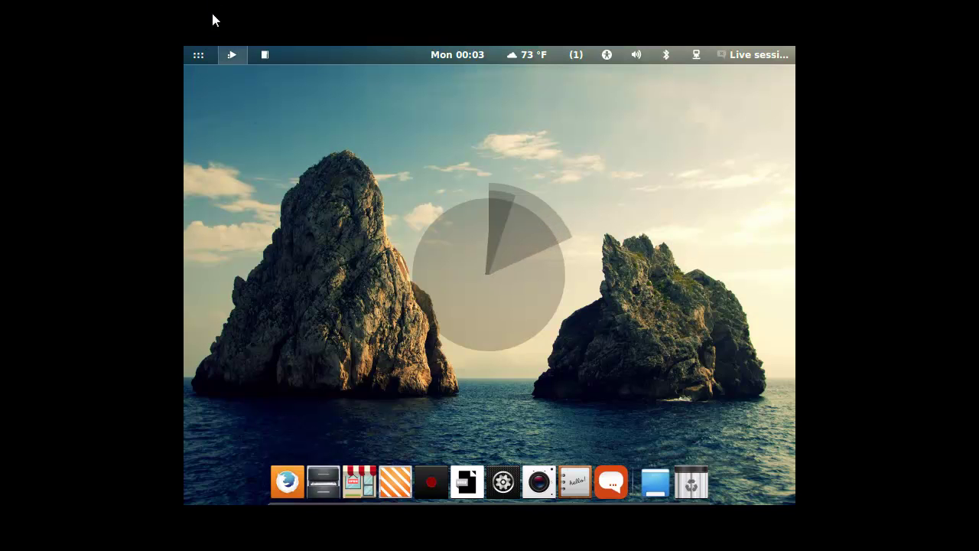
Open the Activities overview and show all installed applications
{"action": "left_click", "coordinate": [198, 57]}
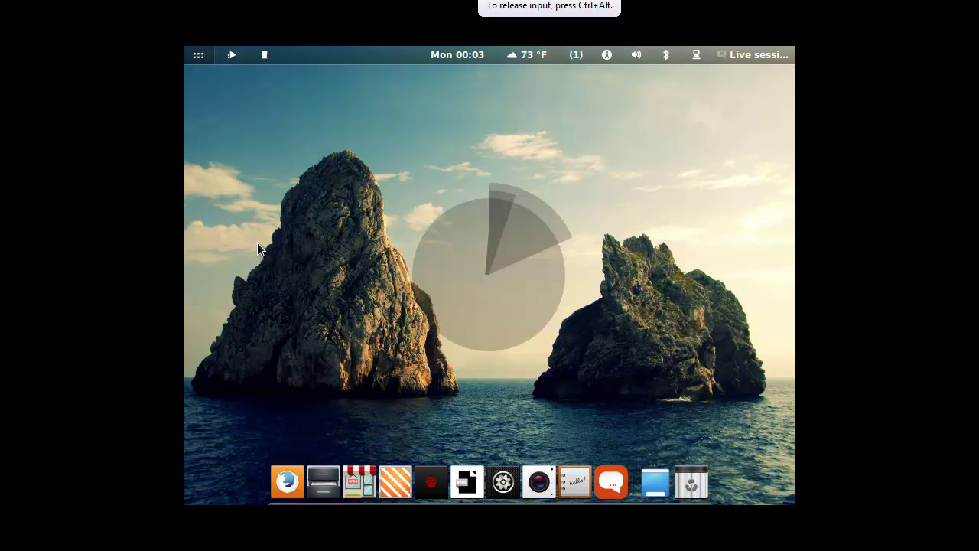
{"action": "left_click", "coordinate": [205, 61]}
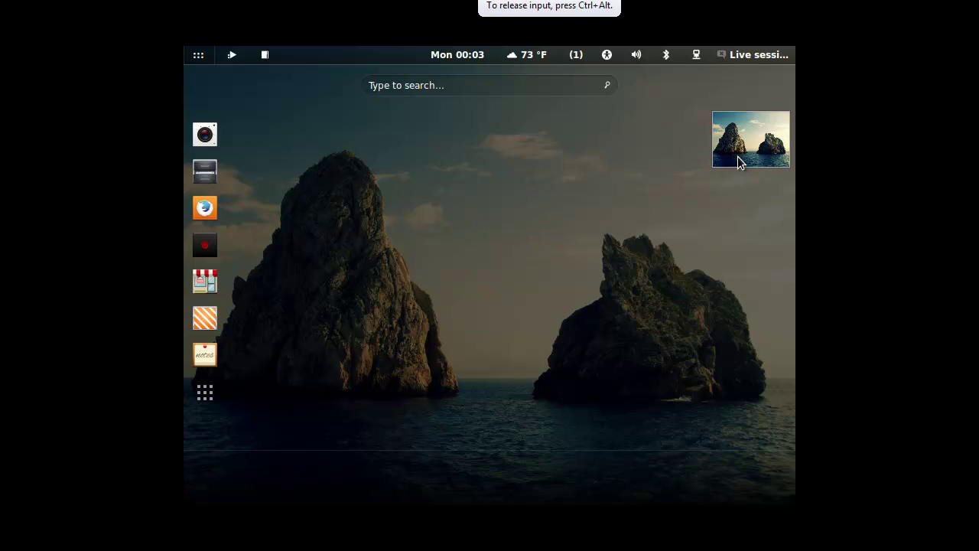
{"action": "left_click", "coordinate": [205, 392]}
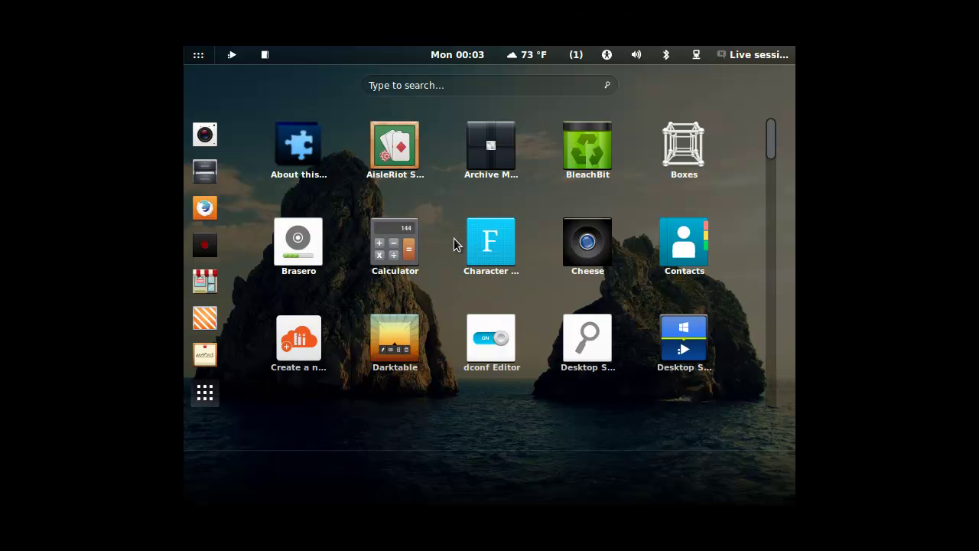
Scroll the applications grid down to its last apps, ending at Xnoise
{"action": "scroll", "coordinate": [453, 243], "scroll_direction": "down", "scroll_amount": 1}
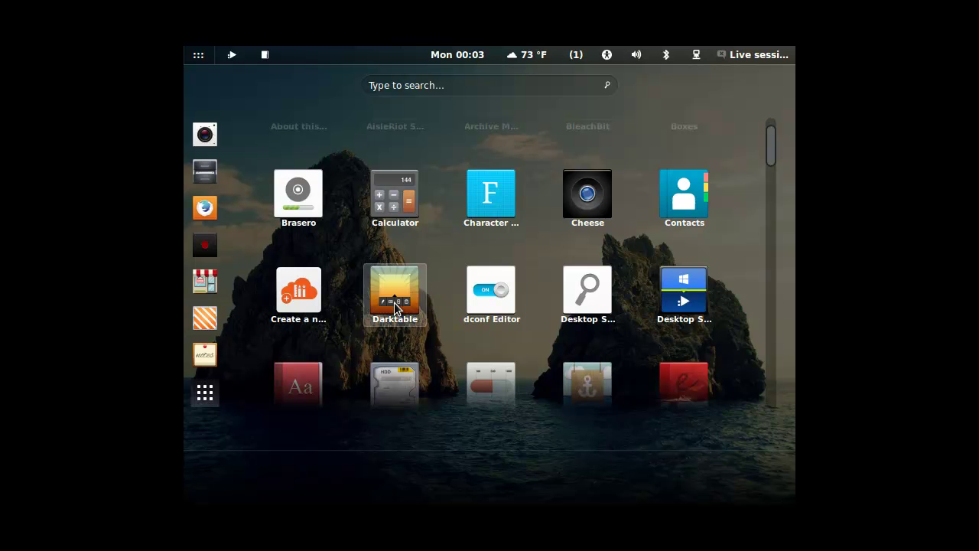
{"action": "scroll", "coordinate": [461, 275], "scroll_direction": "down", "scroll_amount": 3}
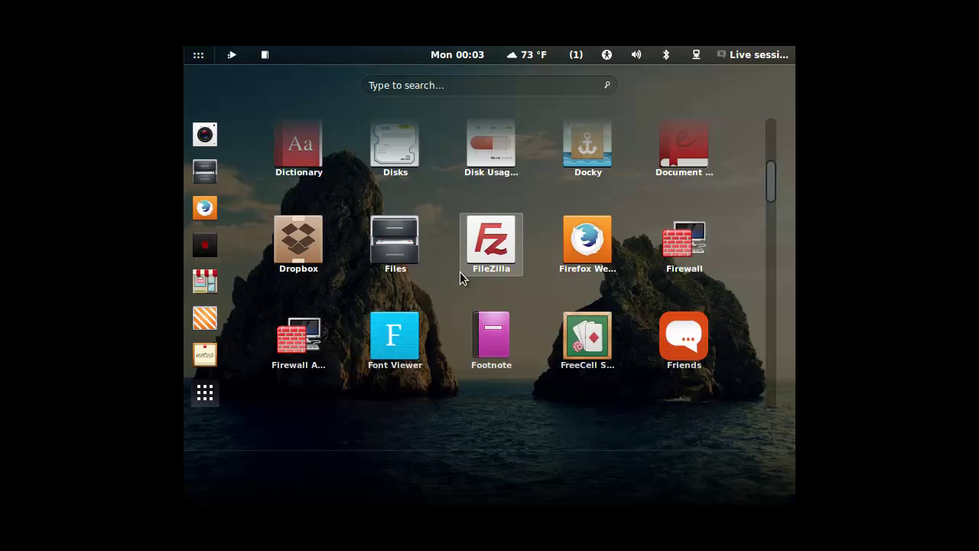
{"action": "scroll", "coordinate": [460, 278], "scroll_direction": "down", "scroll_amount": 1}
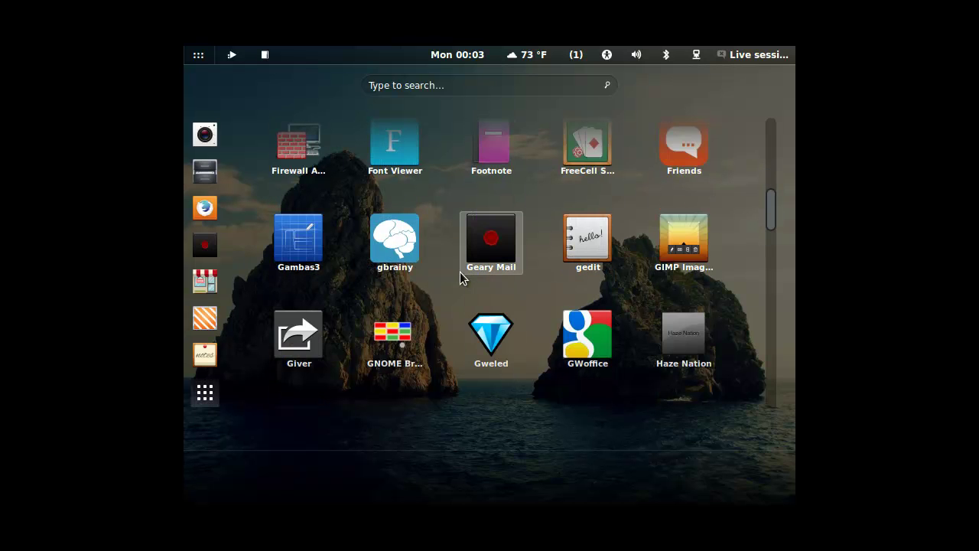
{"action": "scroll", "coordinate": [460, 277], "scroll_direction": "down", "scroll_amount": 1}
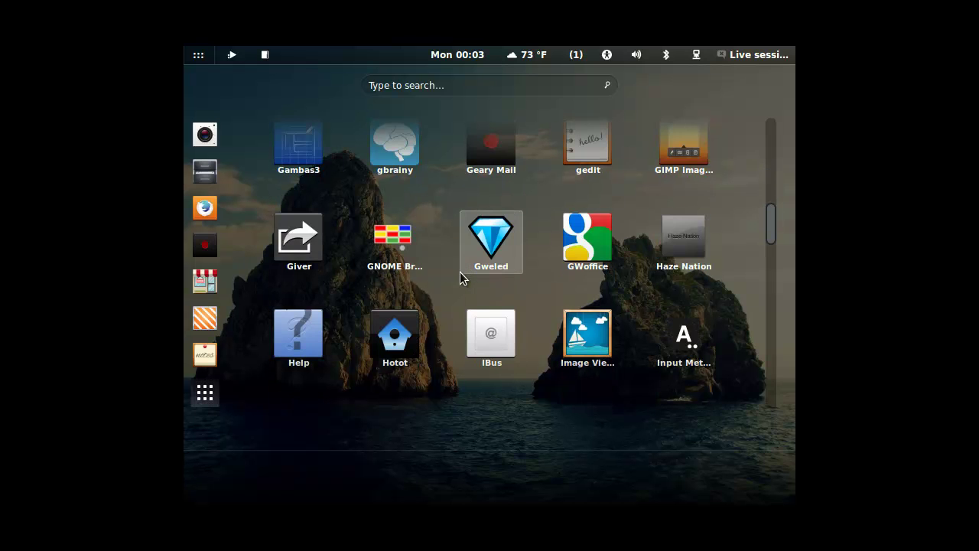
{"action": "scroll", "coordinate": [460, 277], "scroll_direction": "down", "scroll_amount": 1}
{"action": "scroll", "coordinate": [462, 277], "scroll_direction": "down", "scroll_amount": 1}
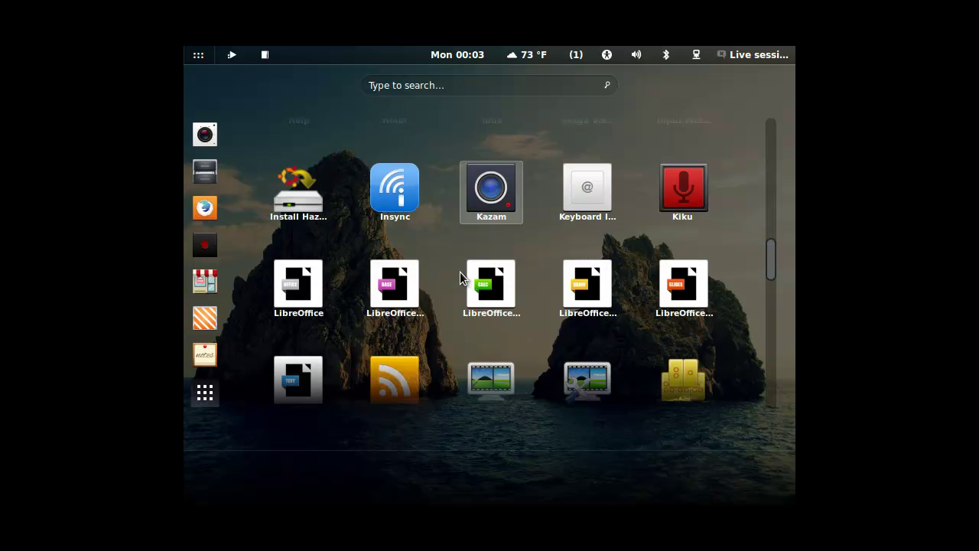
{"action": "scroll", "coordinate": [446, 259], "scroll_direction": "down", "scroll_amount": 2}
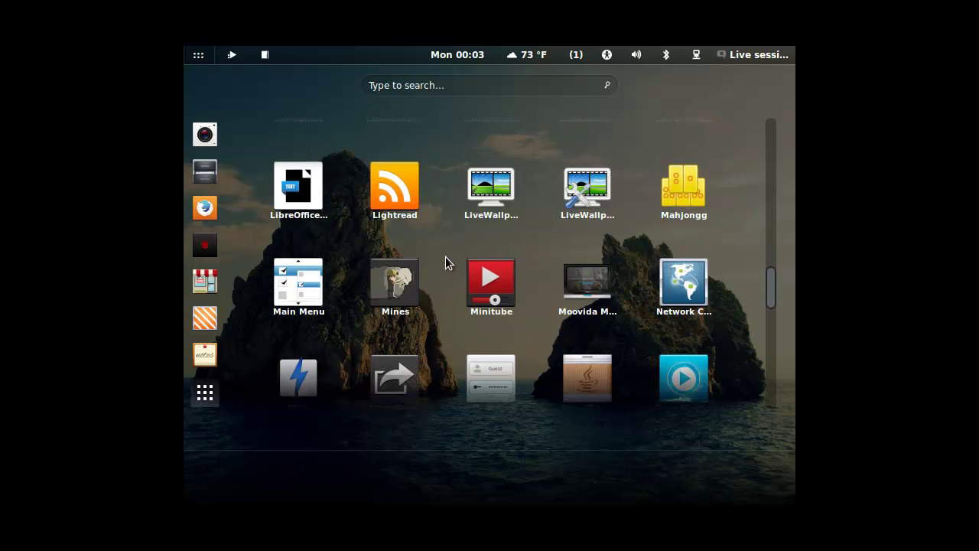
{"action": "scroll", "coordinate": [446, 263], "scroll_direction": "down", "scroll_amount": 3}
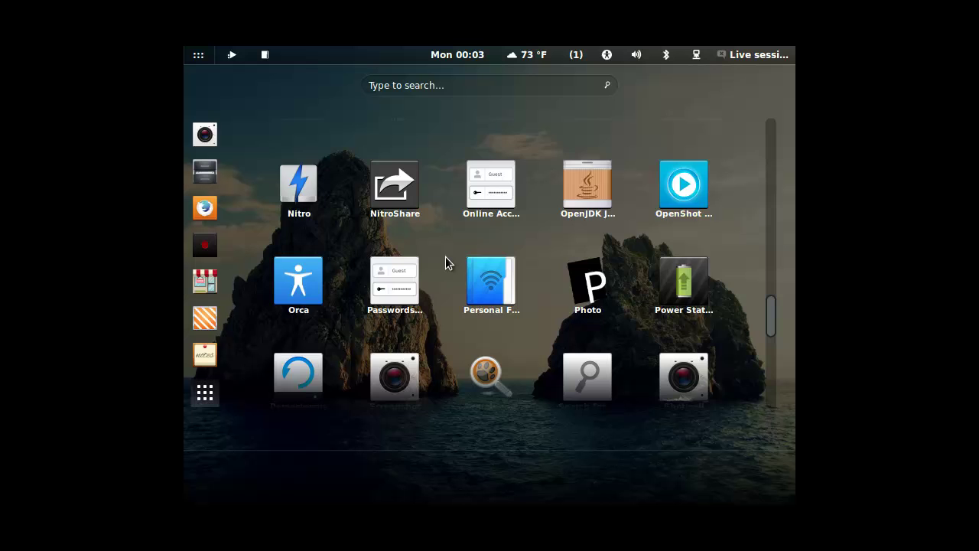
{"action": "scroll", "coordinate": [445, 256], "scroll_direction": "down", "scroll_amount": 2}
{"action": "scroll", "coordinate": [447, 263], "scroll_direction": "down", "scroll_amount": 4}
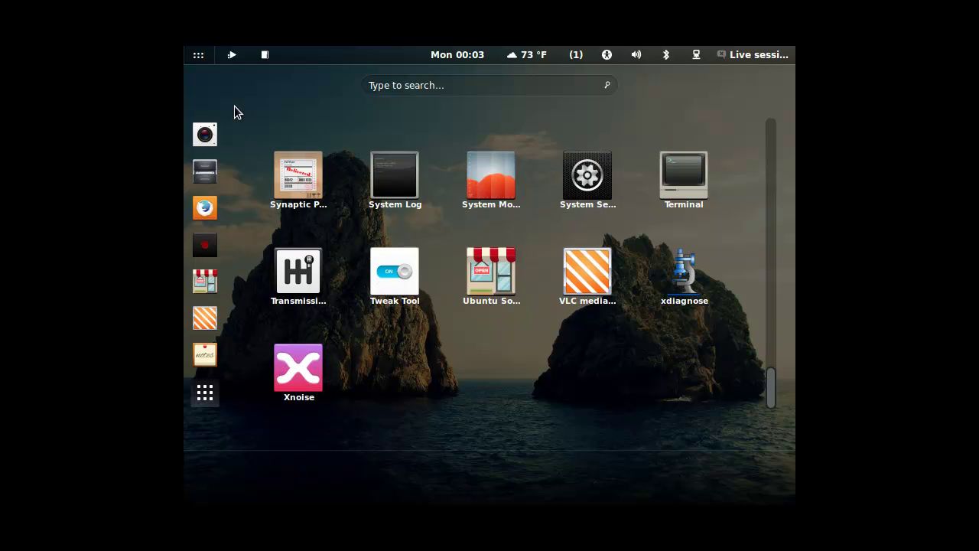
In the Applications menu, expand and collapse Accessories, Games and Programming
{"action": "left_click", "coordinate": [240, 58]}
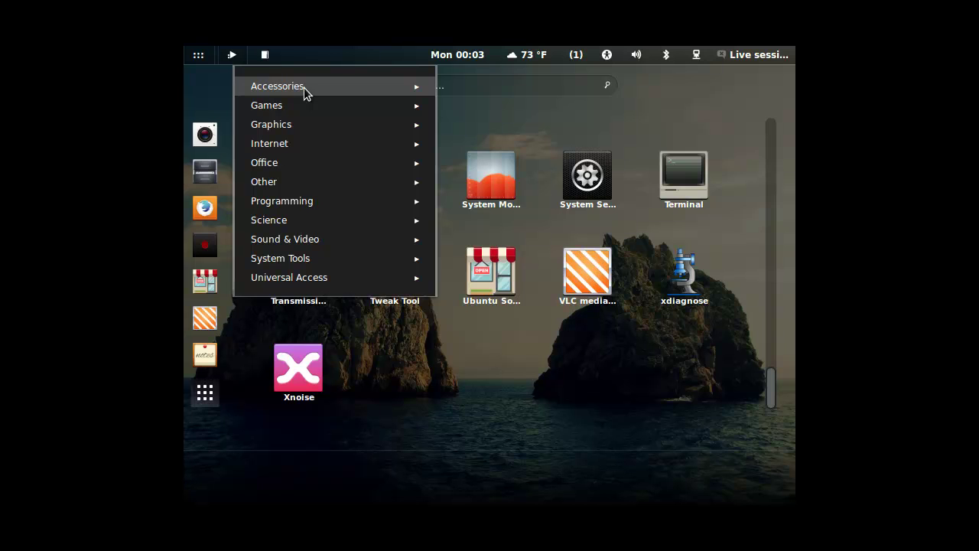
{"action": "left_click", "coordinate": [342, 92]}
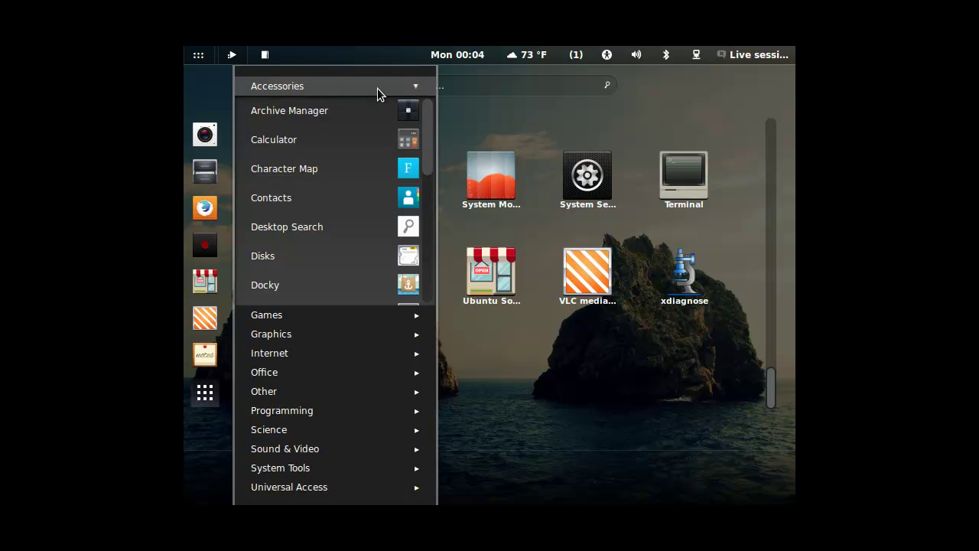
{"action": "left_click", "coordinate": [377, 88]}
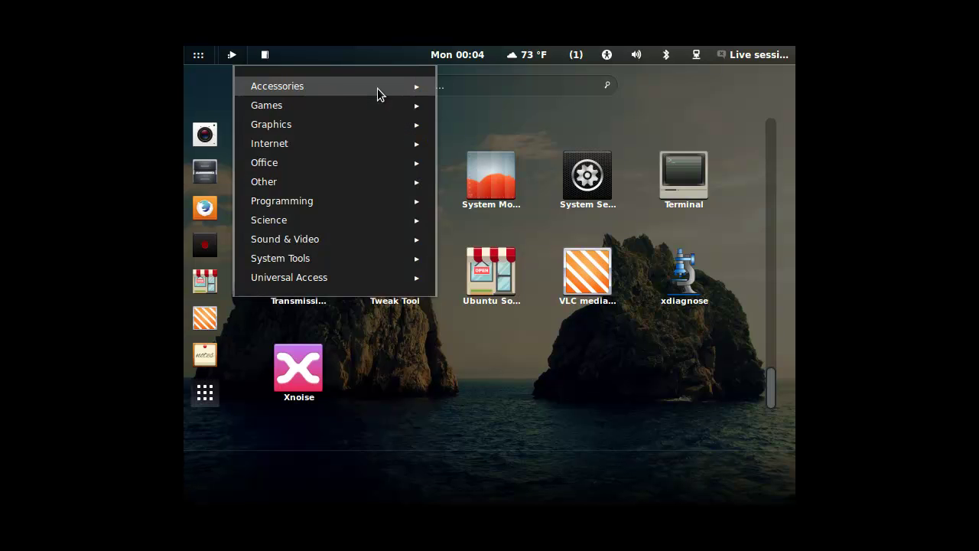
{"action": "left_click", "coordinate": [338, 107]}
{"action": "left_click", "coordinate": [339, 106]}
{"action": "left_click", "coordinate": [323, 202]}
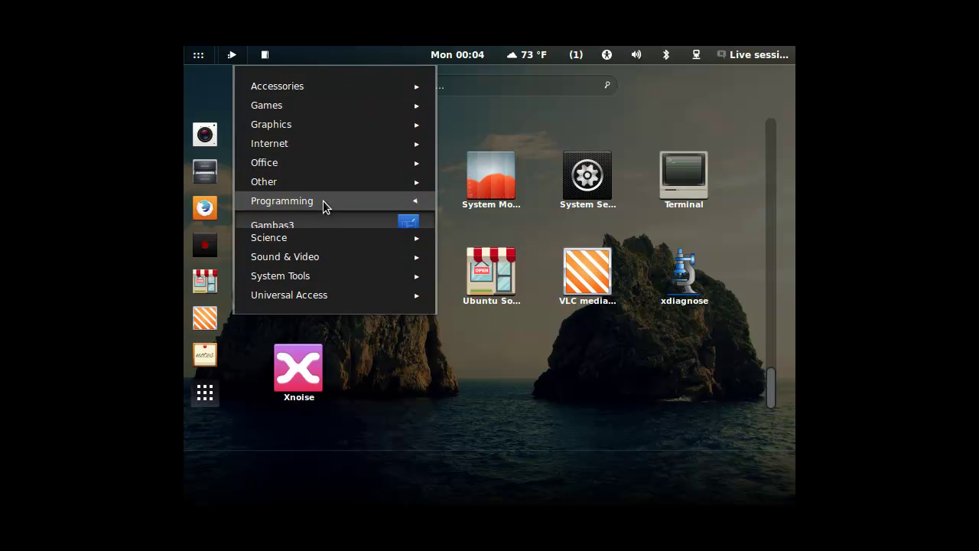
{"action": "left_click", "coordinate": [323, 202]}
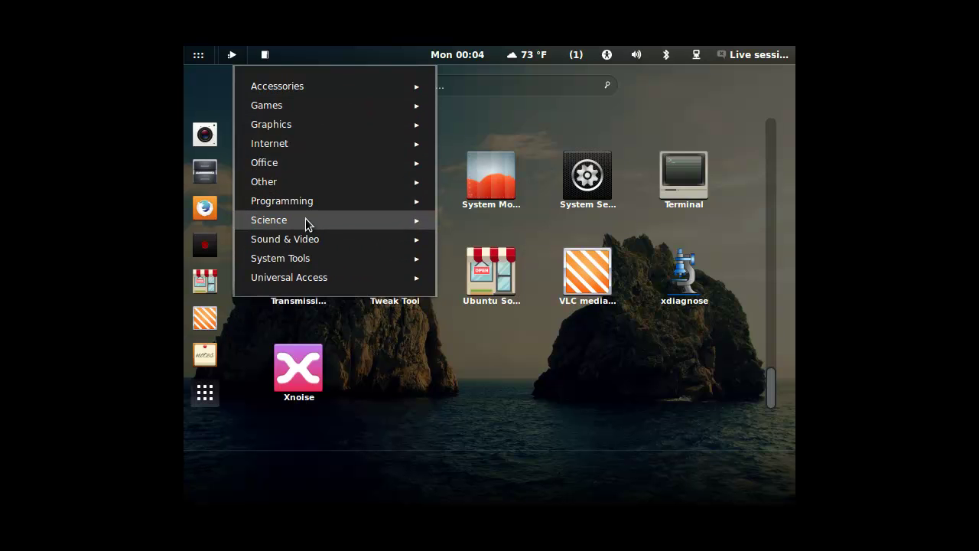
Browse Sound & Video and System Tools, then launch About this Haze OS from Other
{"action": "left_click", "coordinate": [298, 238]}
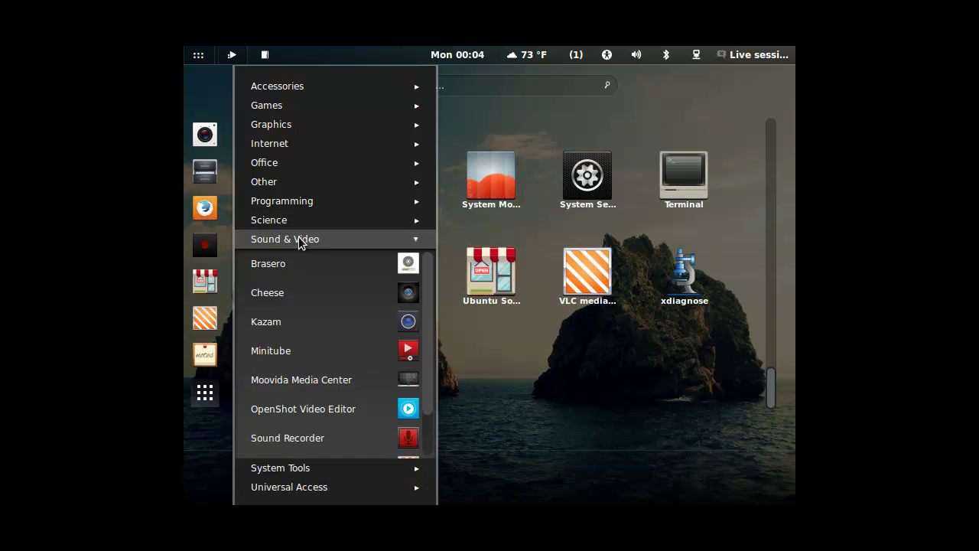
{"action": "left_click", "coordinate": [299, 238]}
{"action": "left_click", "coordinate": [279, 262]}
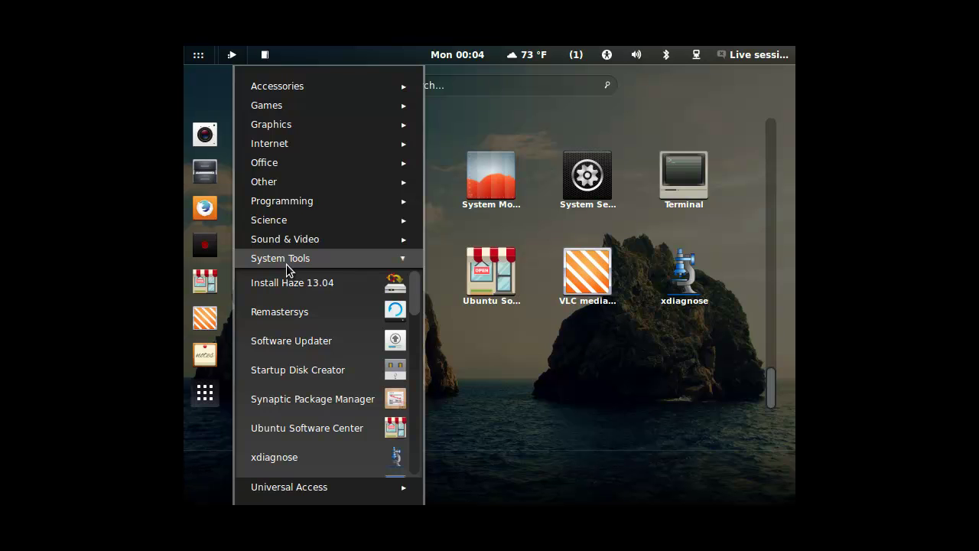
{"action": "left_click", "coordinate": [286, 264]}
{"action": "left_click", "coordinate": [288, 187]}
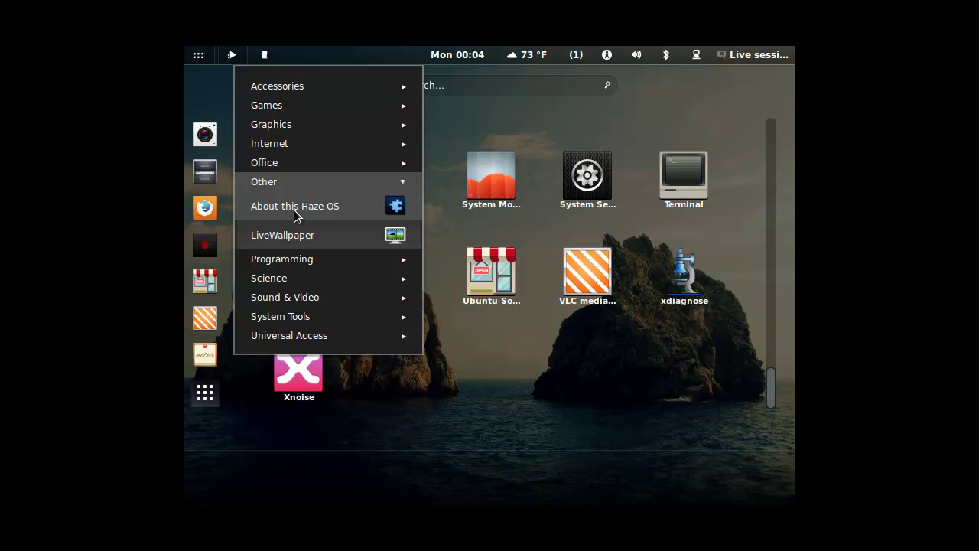
{"action": "left_click", "coordinate": [294, 208]}
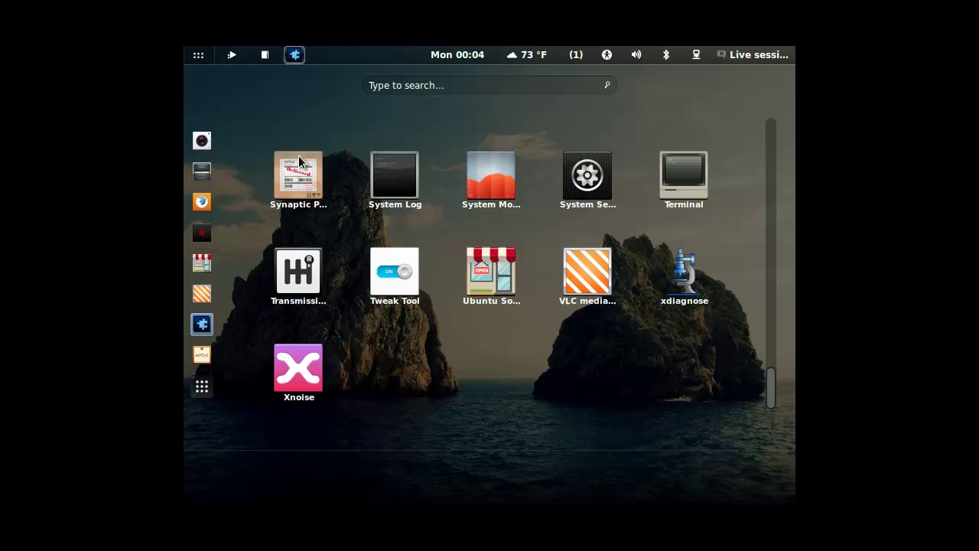
View the About this Haze OS window (version 4.0.0, 32-bit), then close it
{"action": "left_click", "coordinate": [319, 136]}
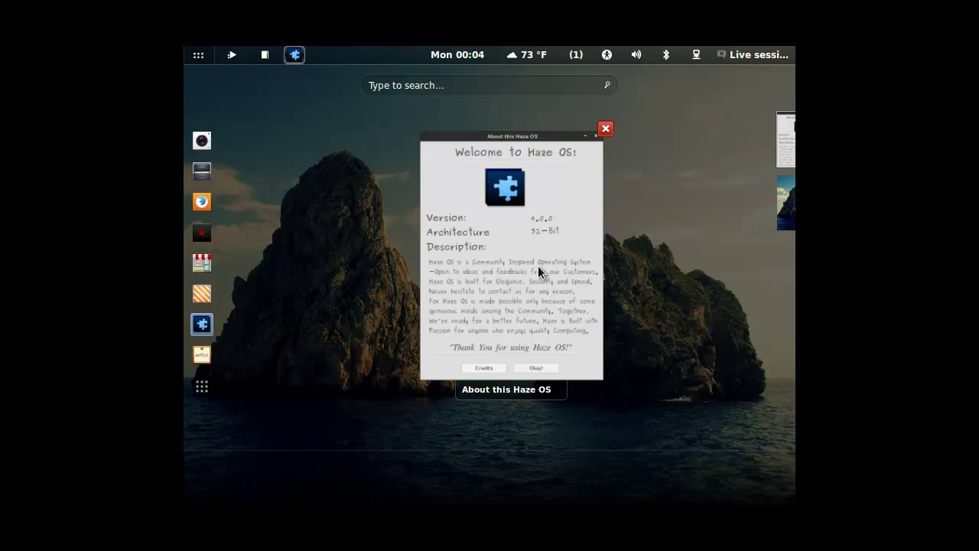
{"action": "left_click", "coordinate": [605, 129]}
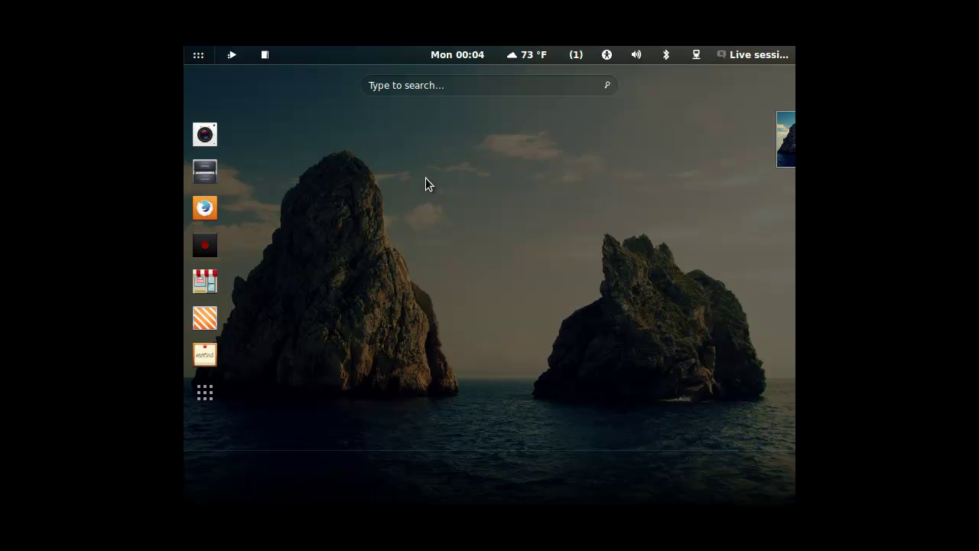
Return to the desktop, check the Places menu, and launch Firefox from the dock
{"action": "left_click", "coordinate": [425, 177]}
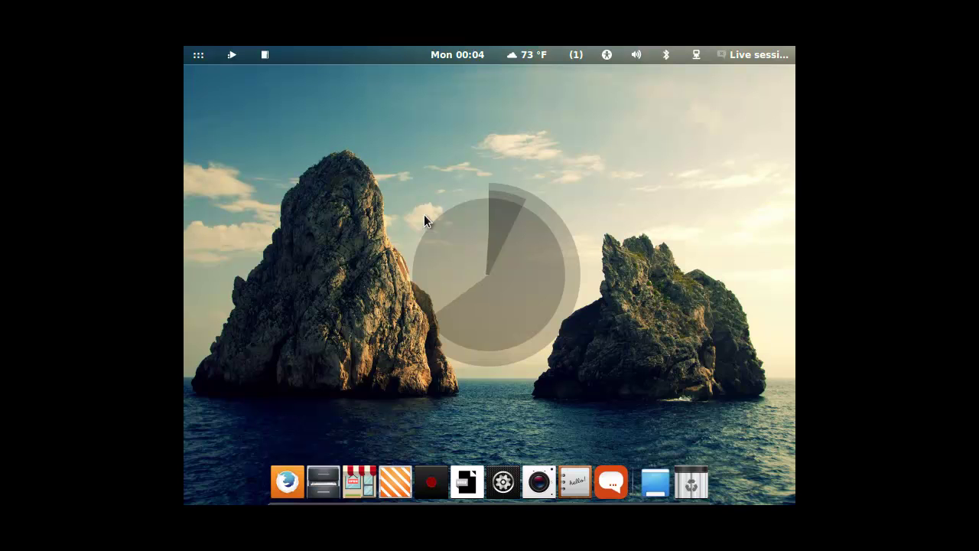
{"action": "left_click", "coordinate": [265, 60]}
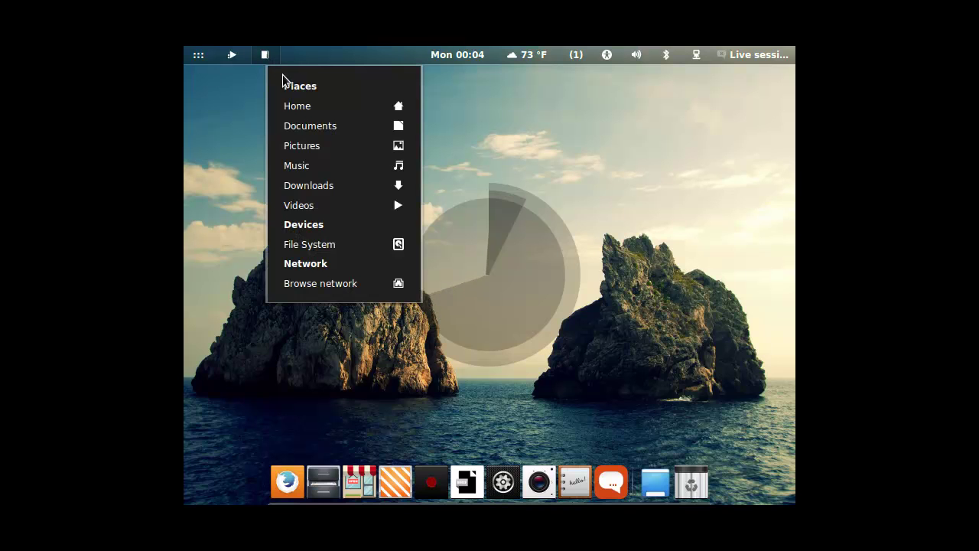
{"action": "left_click", "coordinate": [244, 282]}
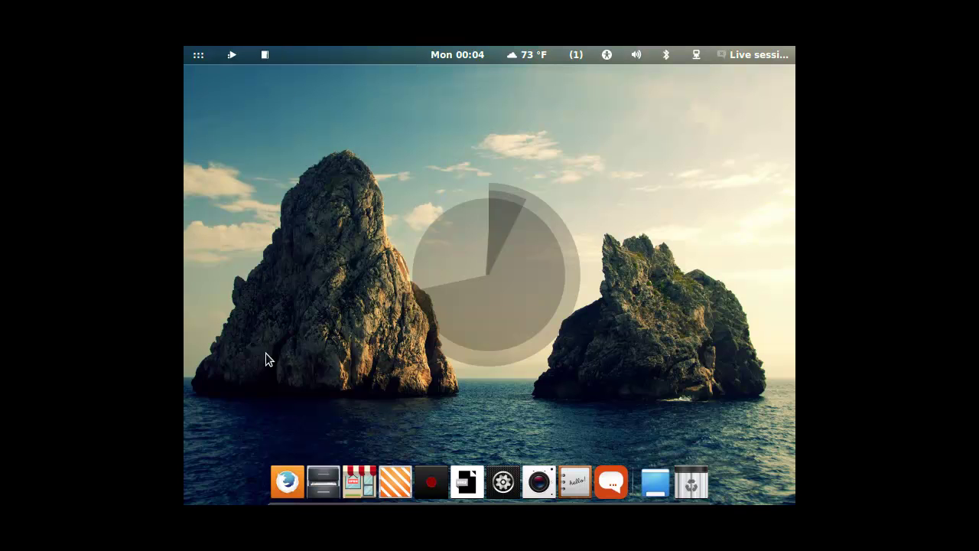
{"action": "left_click", "coordinate": [301, 485]}
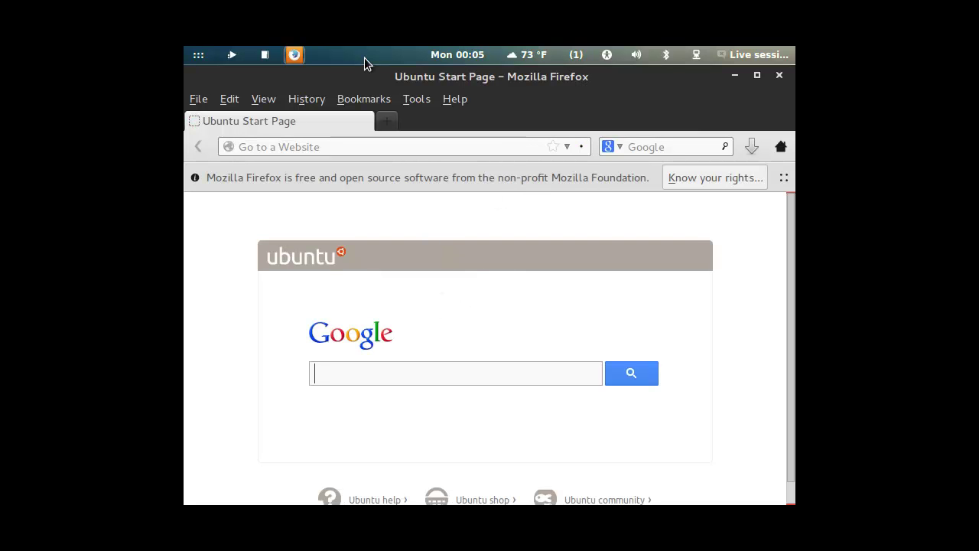
Launch System Settings from the Live session menu in the top panel
{"action": "left_click", "coordinate": [734, 54]}
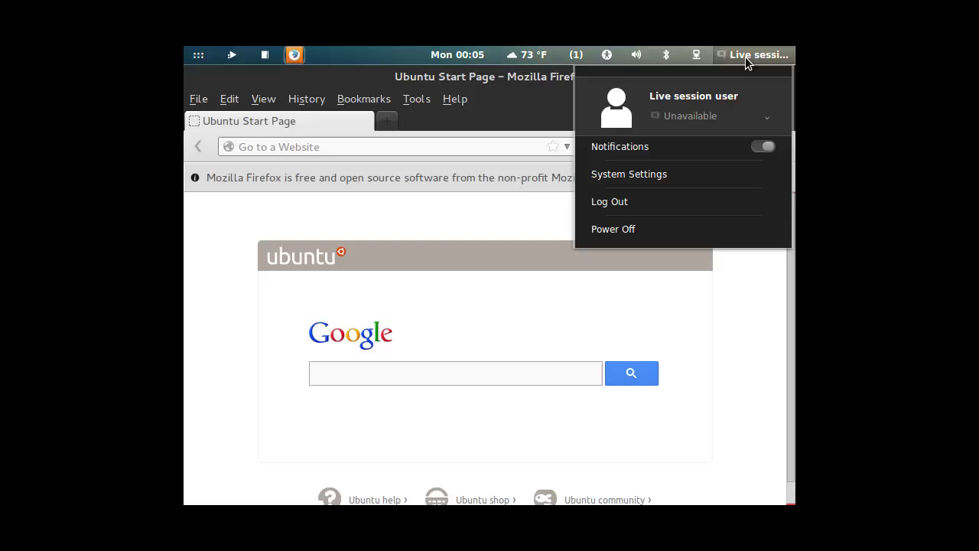
{"action": "left_click", "coordinate": [623, 176]}
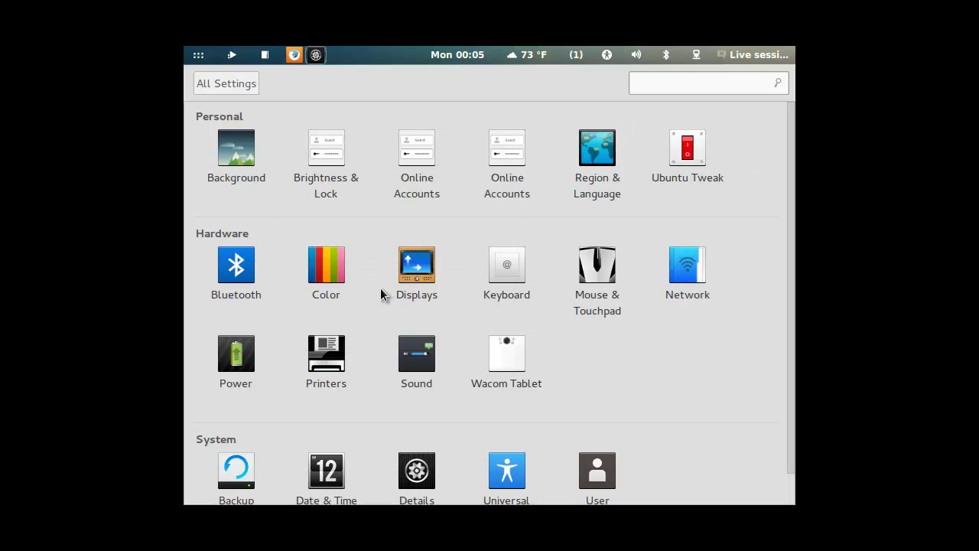
In Displays, browse the Resolution list twice, keeping 800 x 600 (4:3)
{"action": "left_click", "coordinate": [415, 272]}
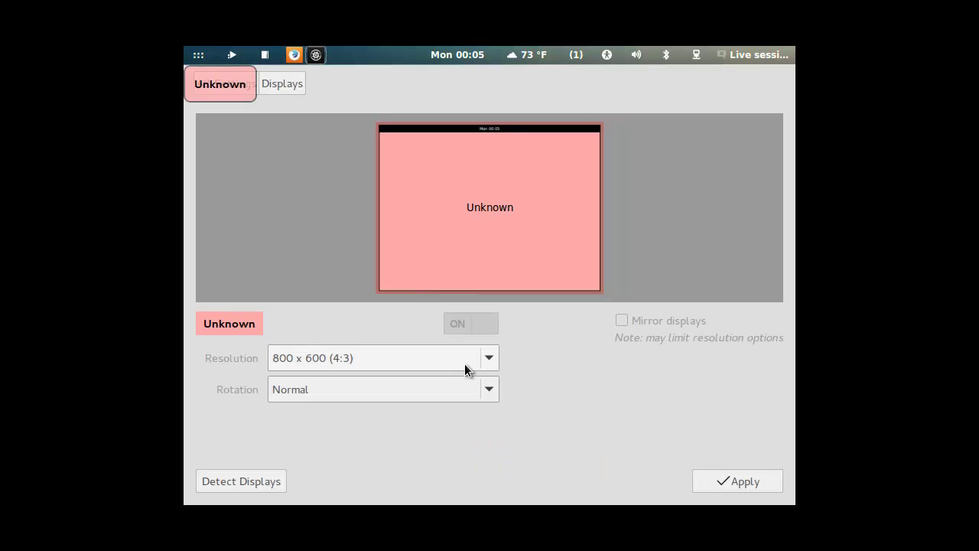
{"action": "left_click", "coordinate": [483, 361]}
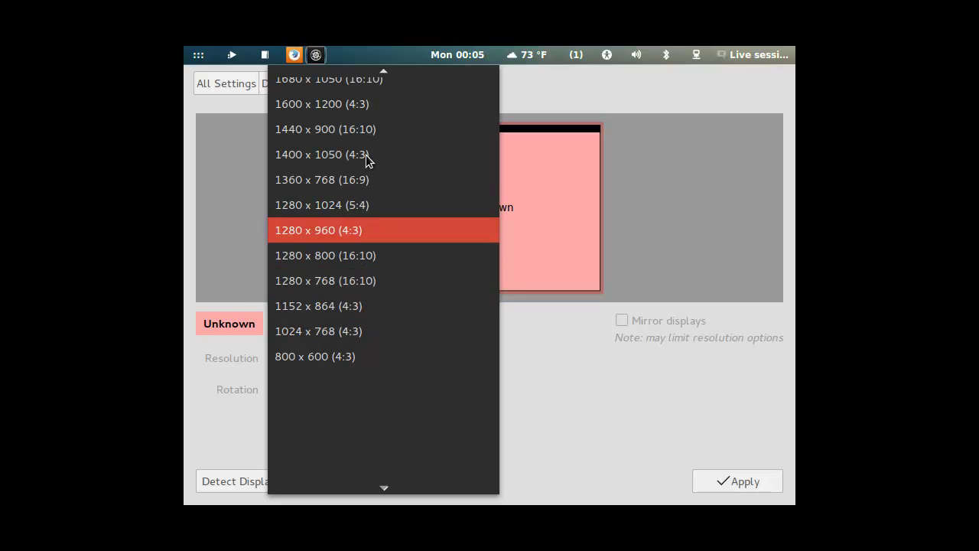
{"action": "mouse_move", "coordinate": [379, 71]}
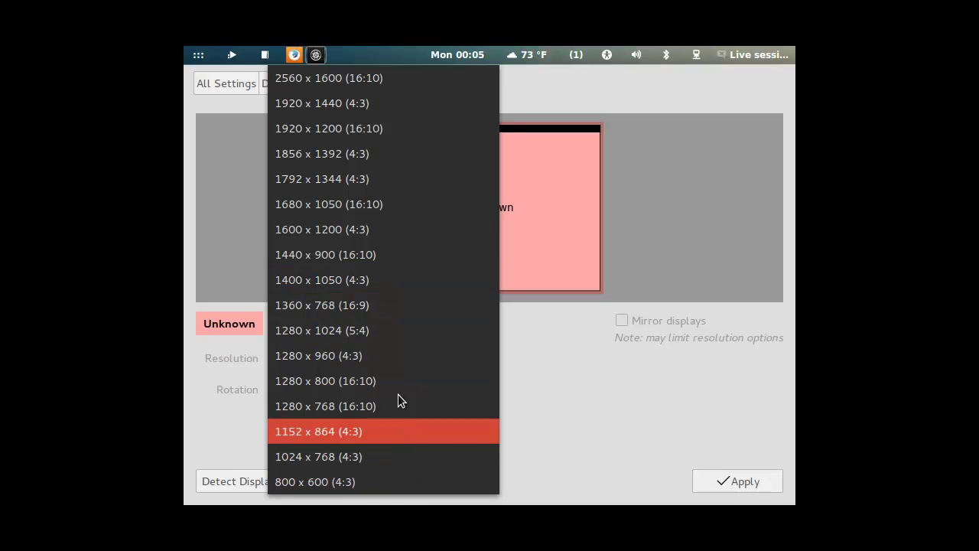
{"action": "left_click", "coordinate": [605, 352]}
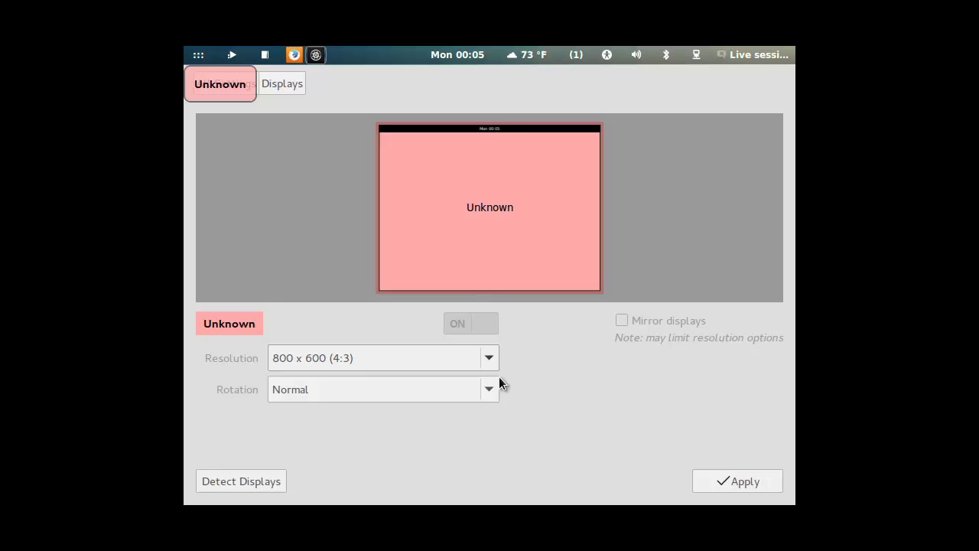
{"action": "left_click", "coordinate": [484, 358]}
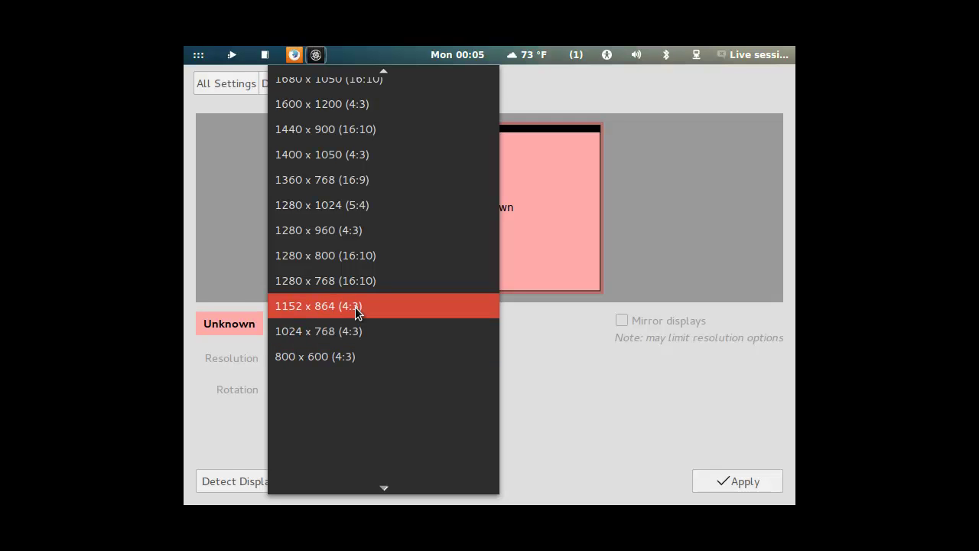
{"action": "scroll", "coordinate": [354, 306], "scroll_direction": "up", "scroll_amount": 2}
{"action": "scroll", "coordinate": [355, 307], "scroll_direction": "up", "scroll_amount": 3}
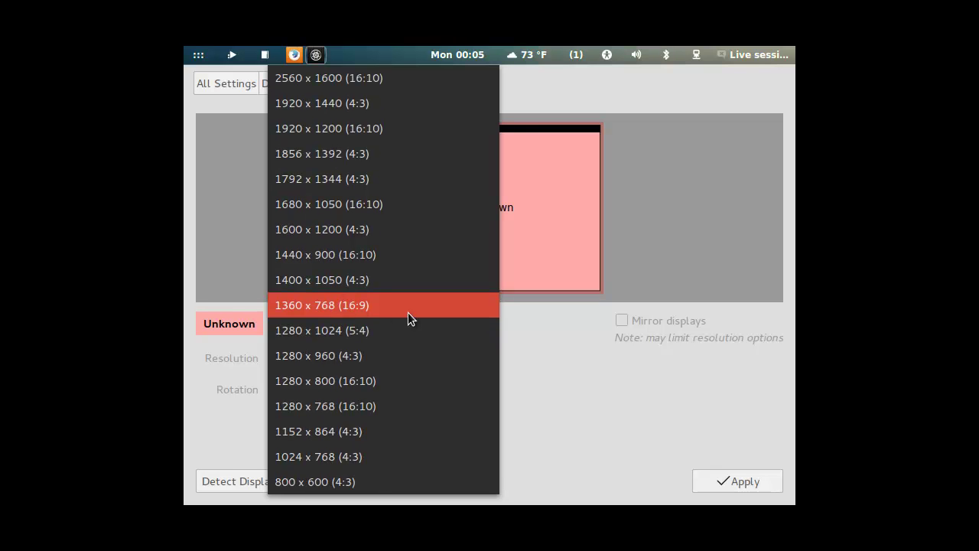
{"action": "left_click", "coordinate": [542, 390]}
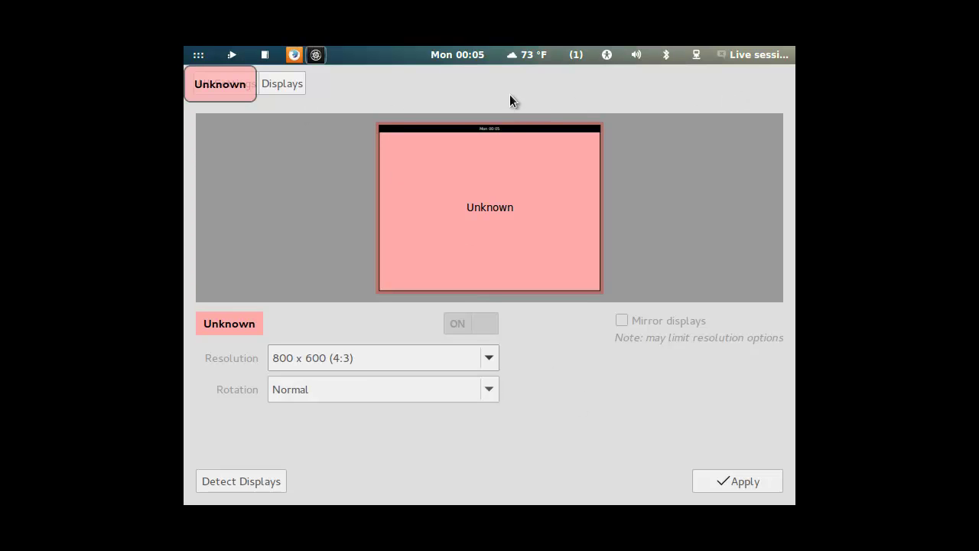
Apply the display settings, bring Firefox forward and open Edit > Preferences
{"action": "left_click", "coordinate": [705, 478]}
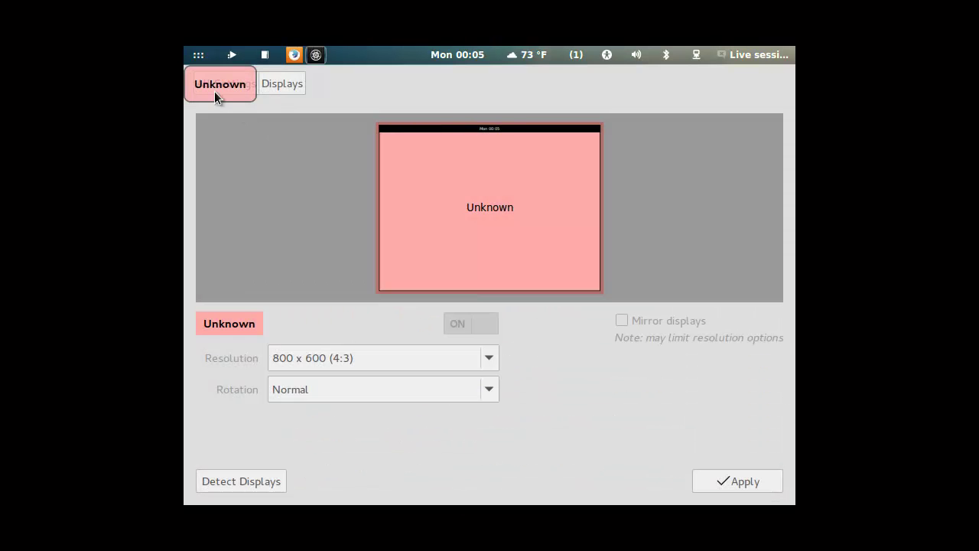
{"action": "left_click", "coordinate": [294, 55]}
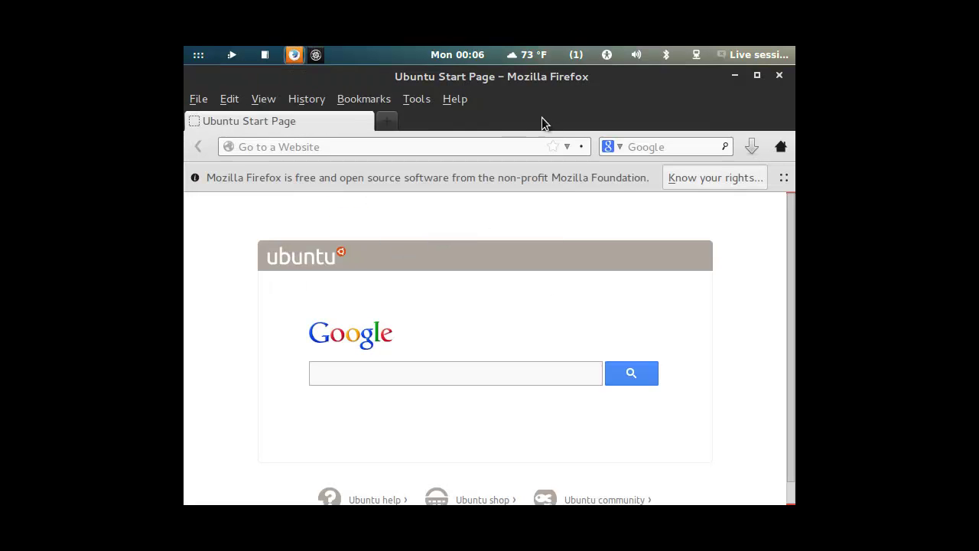
{"action": "left_click", "coordinate": [422, 99]}
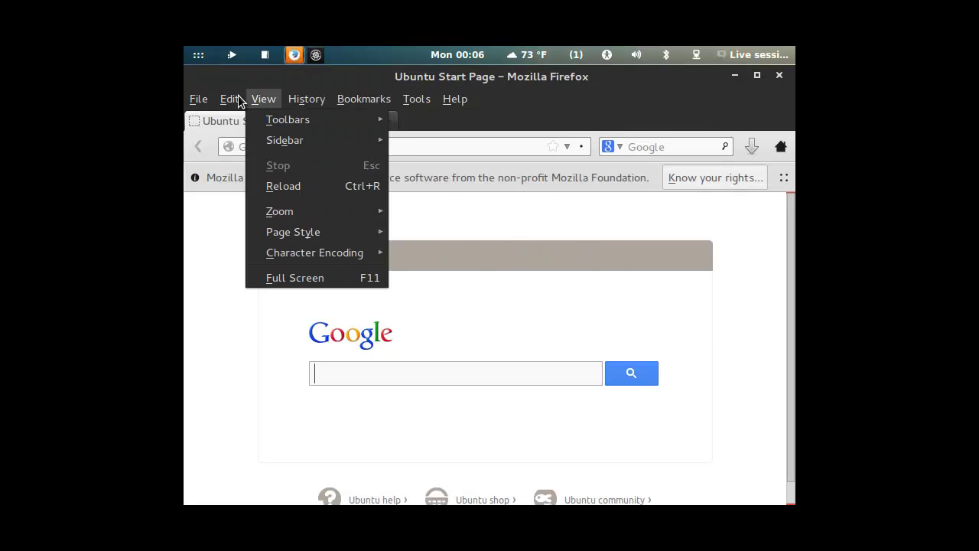
{"action": "left_click", "coordinate": [239, 100]}
{"action": "left_click", "coordinate": [234, 97]}
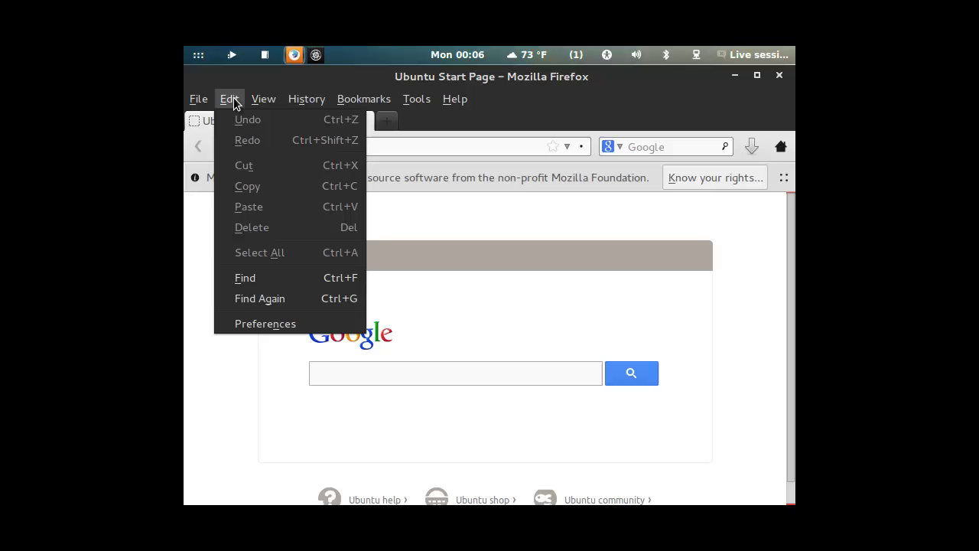
{"action": "left_click", "coordinate": [268, 323]}
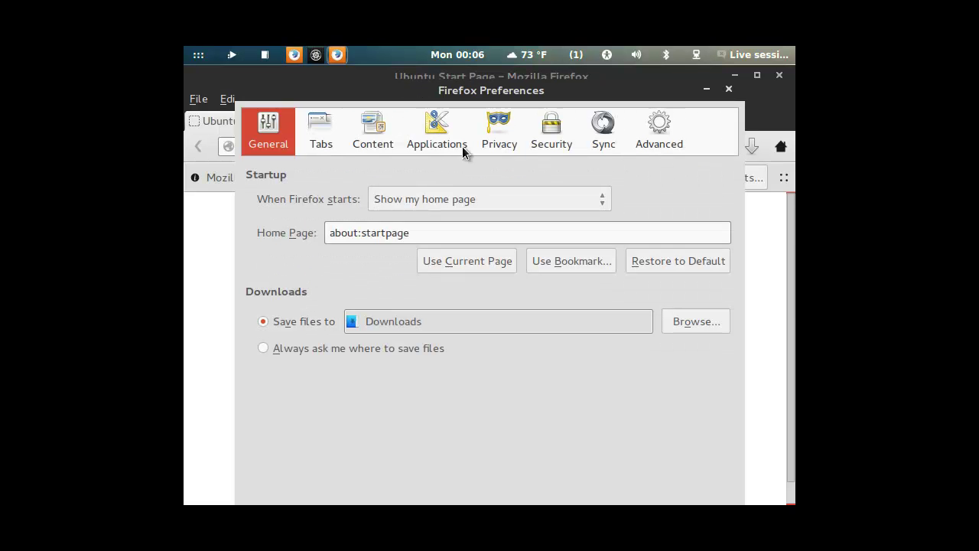
Browse the Privacy, Security, Sync and Advanced sections, ending on the Network page
{"action": "left_click", "coordinate": [510, 135]}
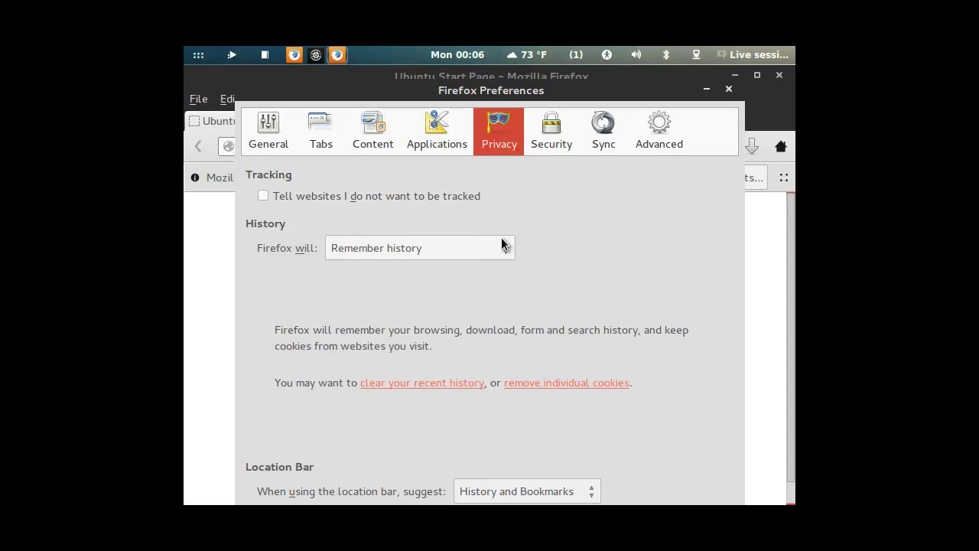
{"action": "left_click", "coordinate": [537, 148]}
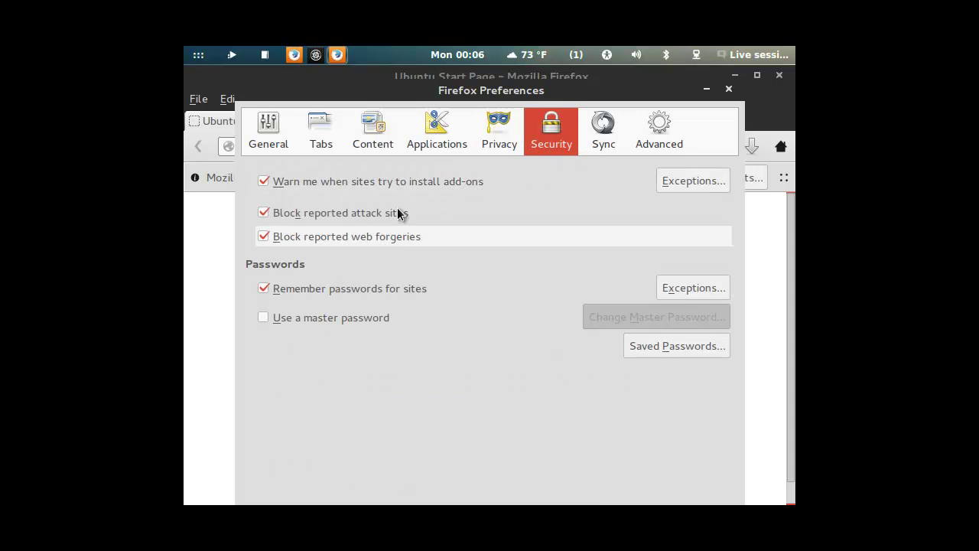
{"action": "left_click", "coordinate": [628, 136]}
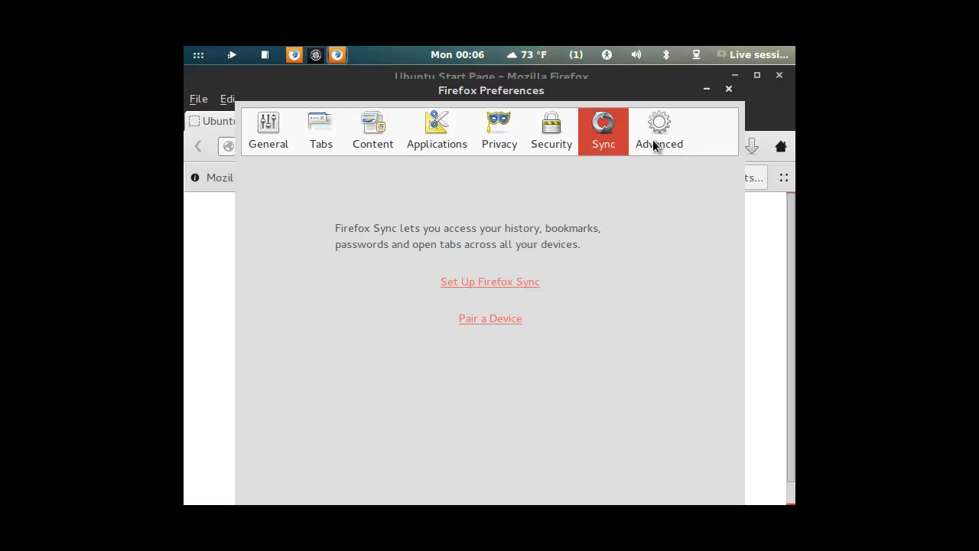
{"action": "left_click", "coordinate": [654, 144]}
{"action": "left_click", "coordinate": [415, 178]}
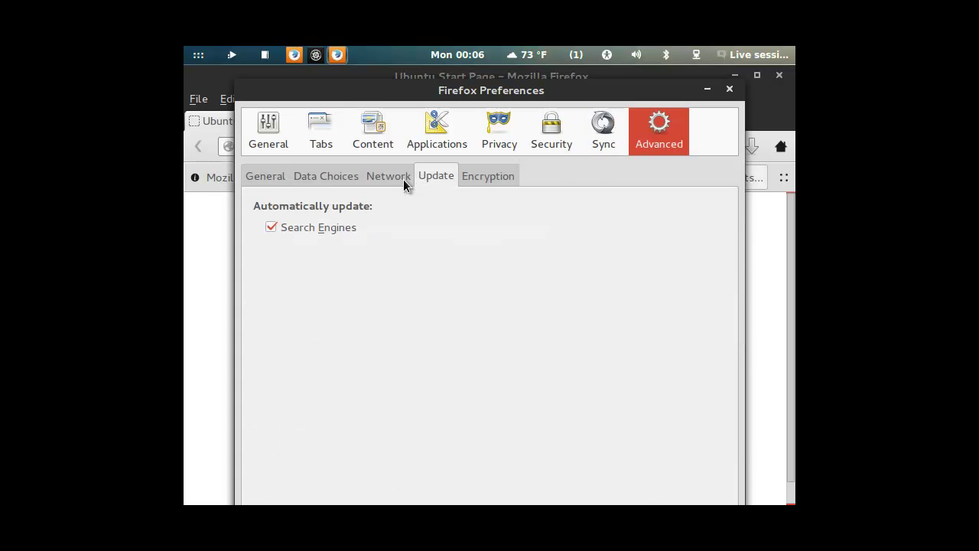
{"action": "left_click", "coordinate": [403, 178]}
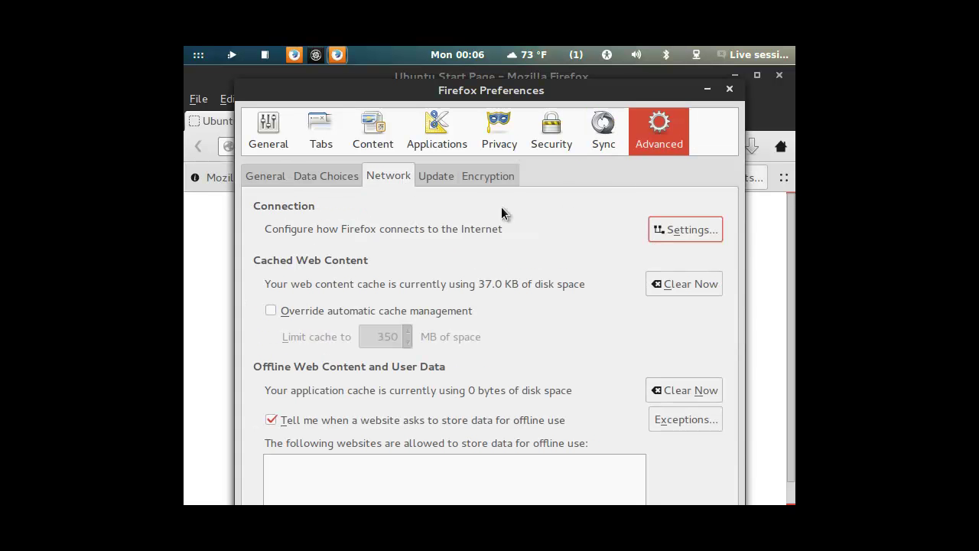
Check the proxy options in Connection Settings, then dismiss both dialogs with Escape
{"action": "left_click", "coordinate": [663, 232]}
{"action": "mouse_move", "coordinate": [399, 485]}
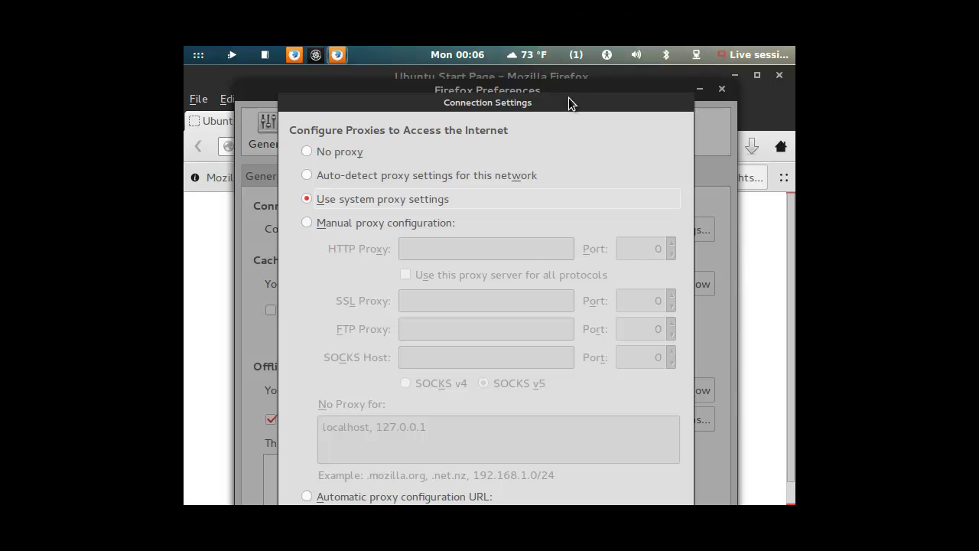
{"action": "left_click_drag", "start_coordinate": [678, 104], "coordinate": [681, 100]}
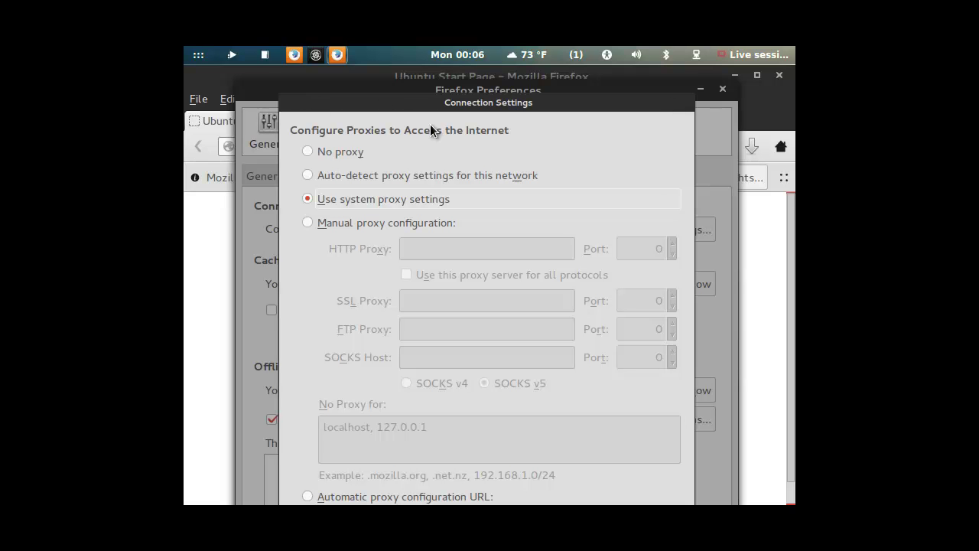
{"action": "key", "text": "Escape"}
{"action": "key", "text": "Escape"}
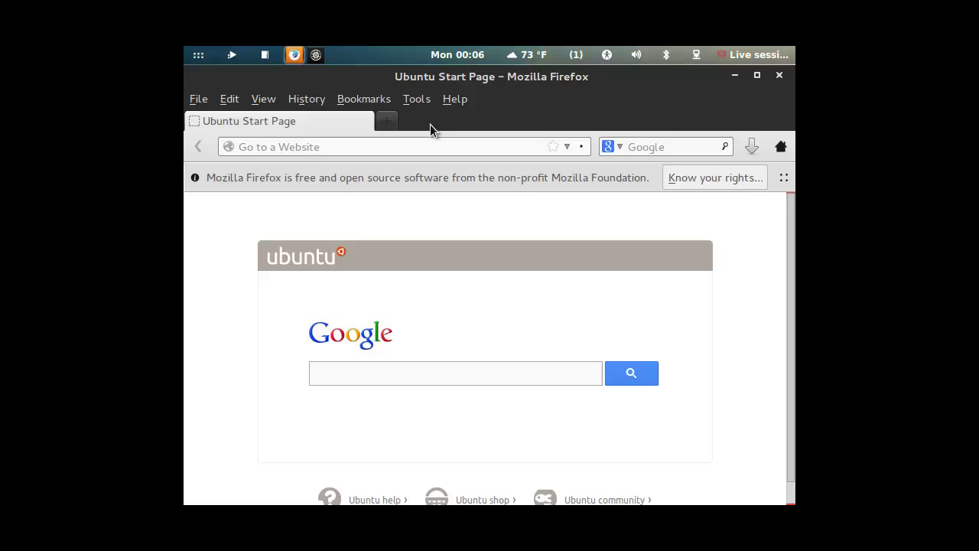